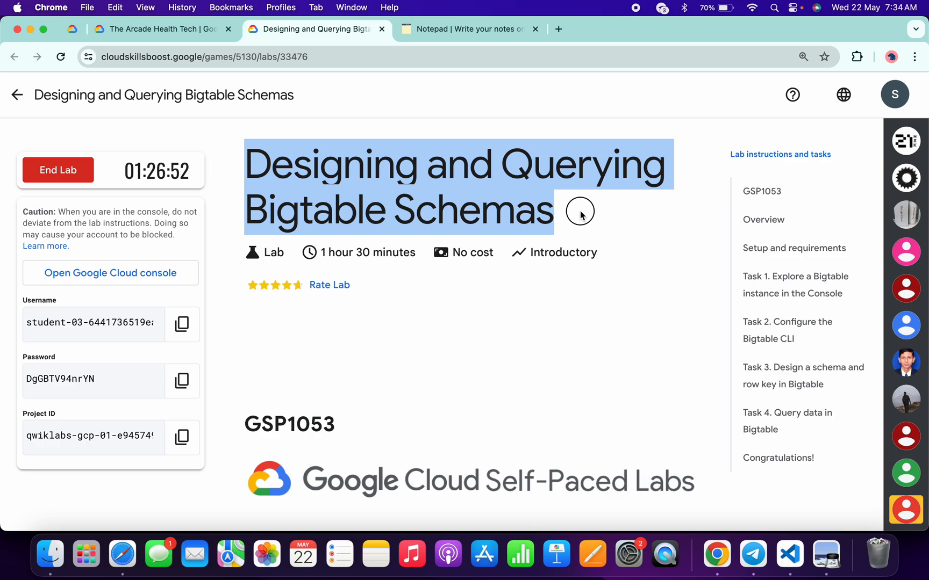
Launch Cloud Shell in the lab project's console, expand it to full height, and return to the lab page.
{"action": "key", "text": "ctrl+Right"}
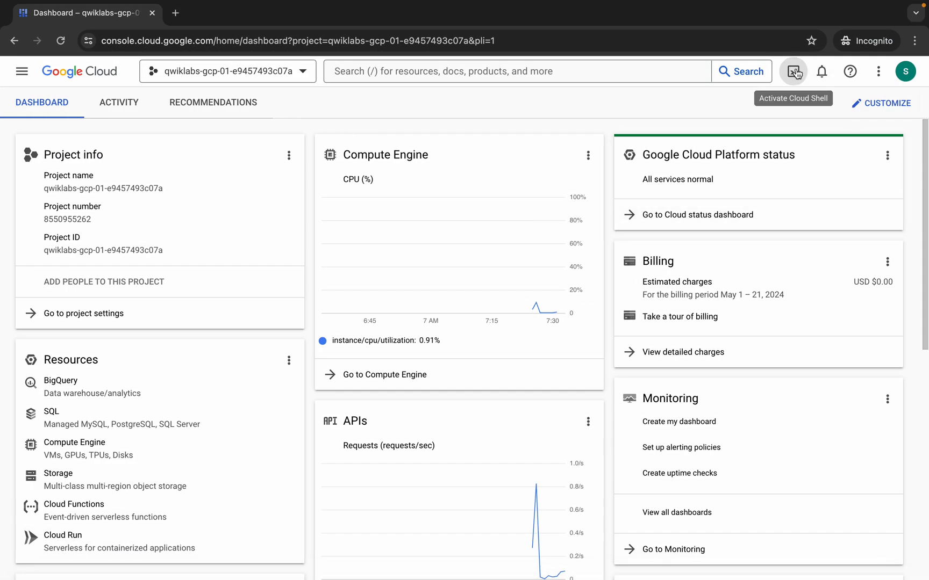
{"action": "left_click", "coordinate": [795, 74]}
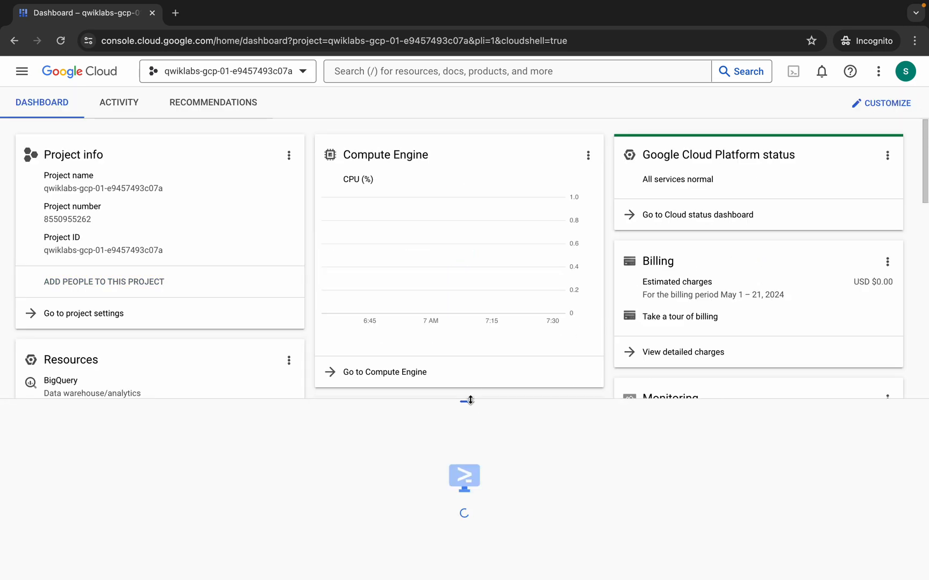
{"action": "left_click_drag", "start_coordinate": [470, 400], "coordinate": [458, 87]}
{"action": "key", "text": "ctrl+Left"}
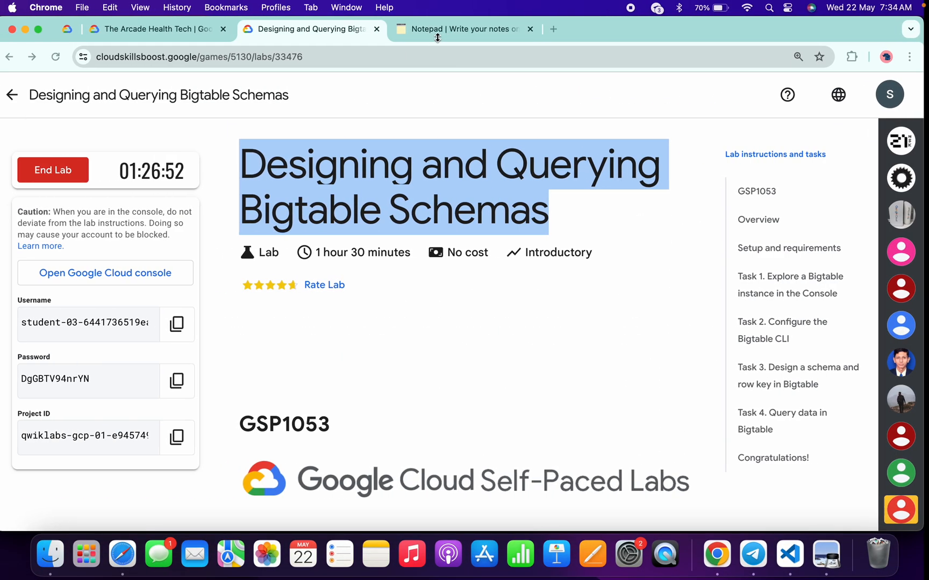
Select the curl, chmod and ./quicklabgsp1053.sh lines in the saved Notepad commands.
{"action": "left_click", "coordinate": [436, 32]}
{"action": "left_click_drag", "start_coordinate": [189, 391], "coordinate": [46, 245]}
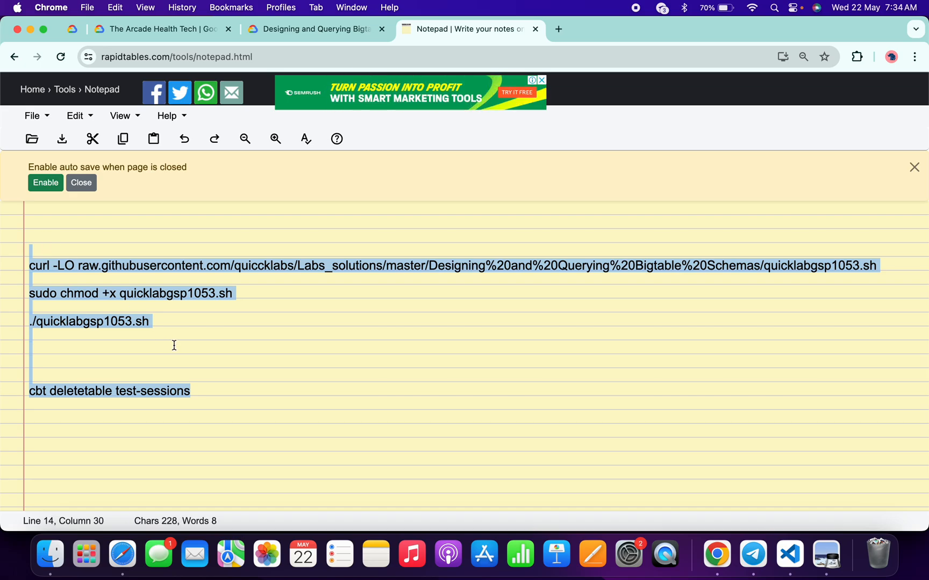
{"action": "left_click_drag", "start_coordinate": [174, 346], "coordinate": [21, 255]}
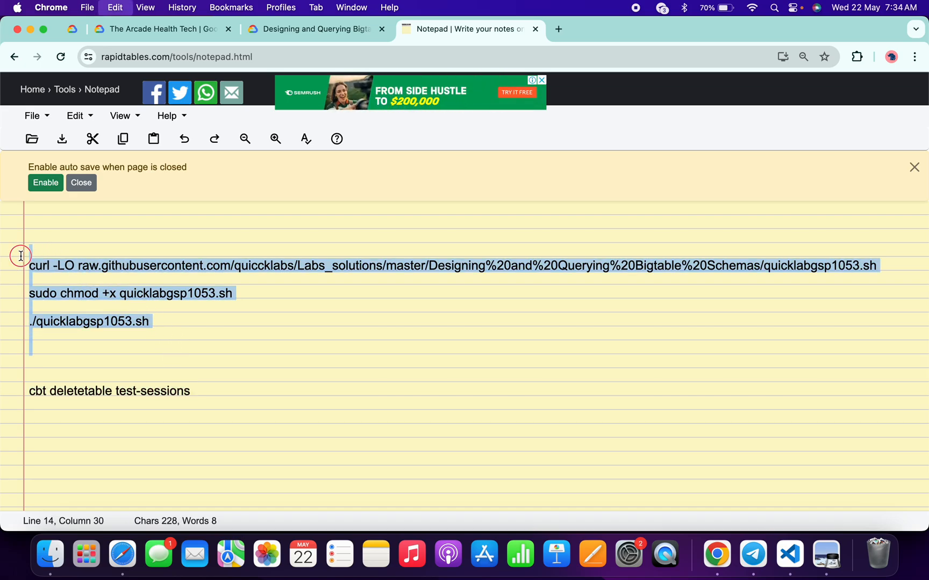
Paste and run the three setup commands in Cloud Shell, authorizing it so quicklabgsp1053.sh runs.
{"action": "key", "text": "ctrl+Right"}
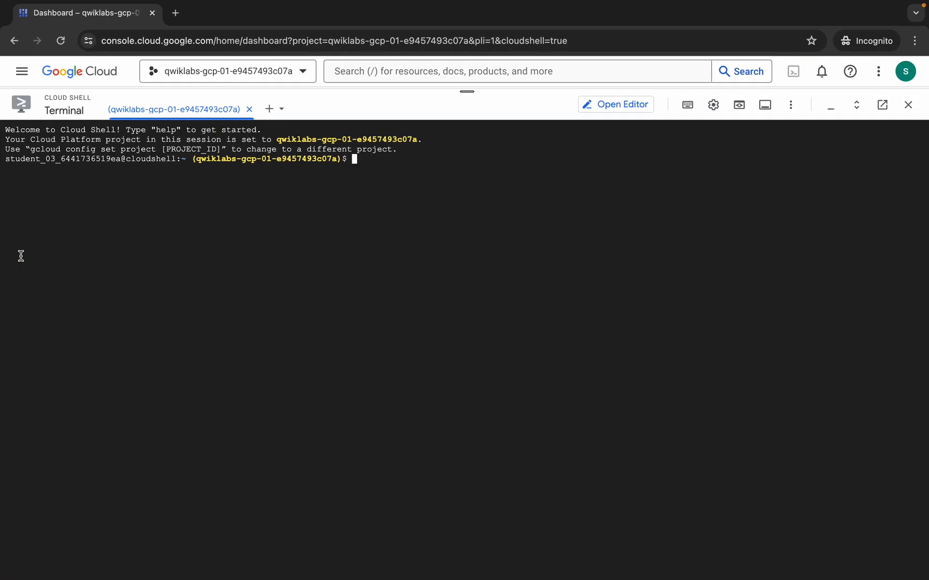
{"action": "type", "text": "curl -LO raw.githubusercontent.com/quiccklabs/Labs_solutions/master/Designing%20and%20Querying%20Bigtable%20Schemas/quicklabgsp1053.sh  sudo chmod +x quicklabgsp1053.sh  ./quicklabgsp1053.sh"}
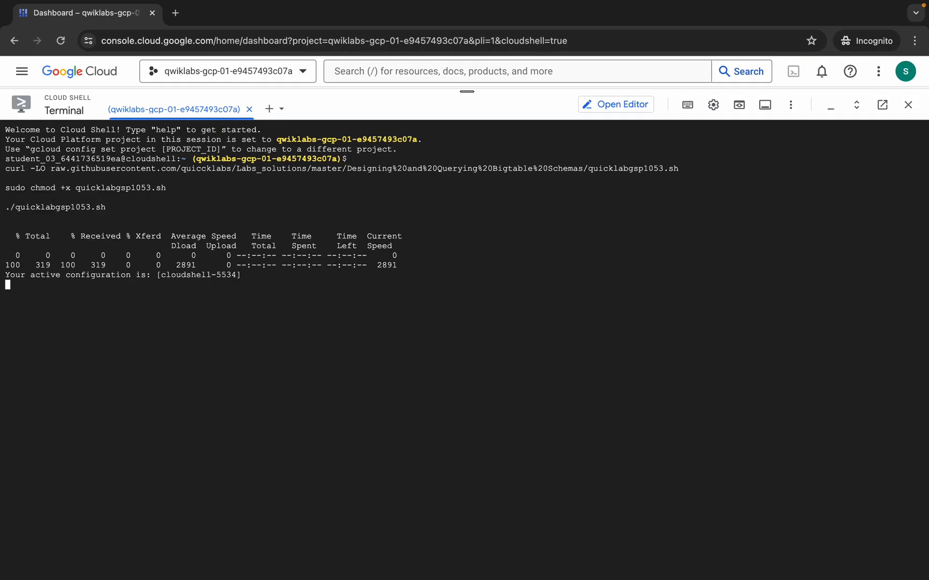
{"action": "key", "text": "Return"}
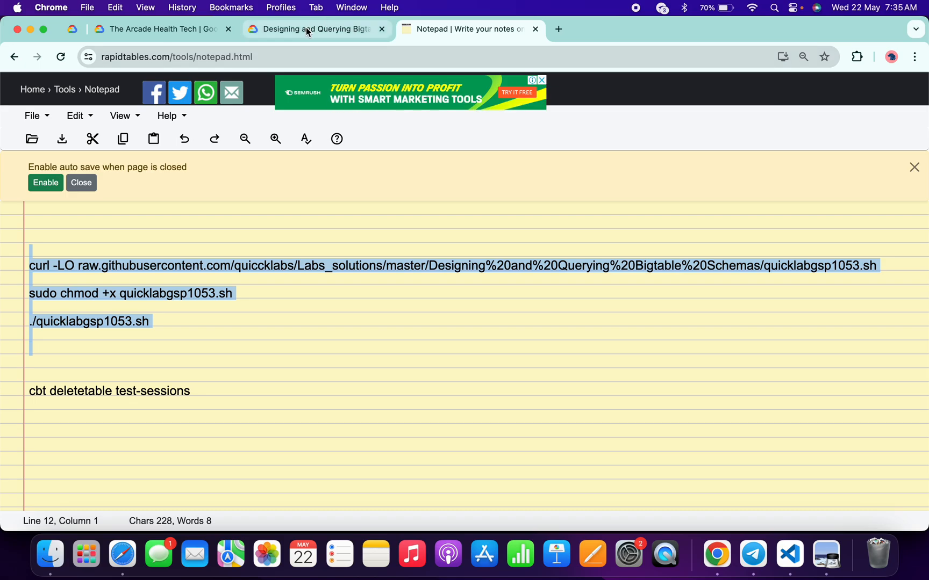
Go to Task 3 on the lab page and run Check my progress for 'Create a Bigtable table'.
{"action": "left_click", "coordinate": [306, 27]}
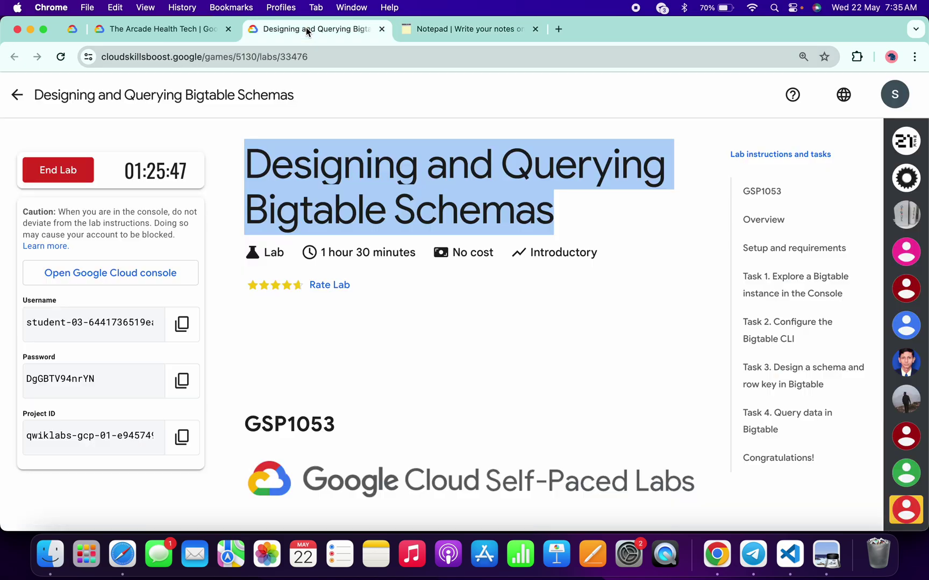
{"action": "left_click", "coordinate": [792, 369]}
{"action": "scroll", "coordinate": [396, 335], "scroll_direction": "down", "scroll_amount": 5}
{"action": "scroll", "coordinate": [396, 336], "scroll_direction": "down", "scroll_amount": 5}
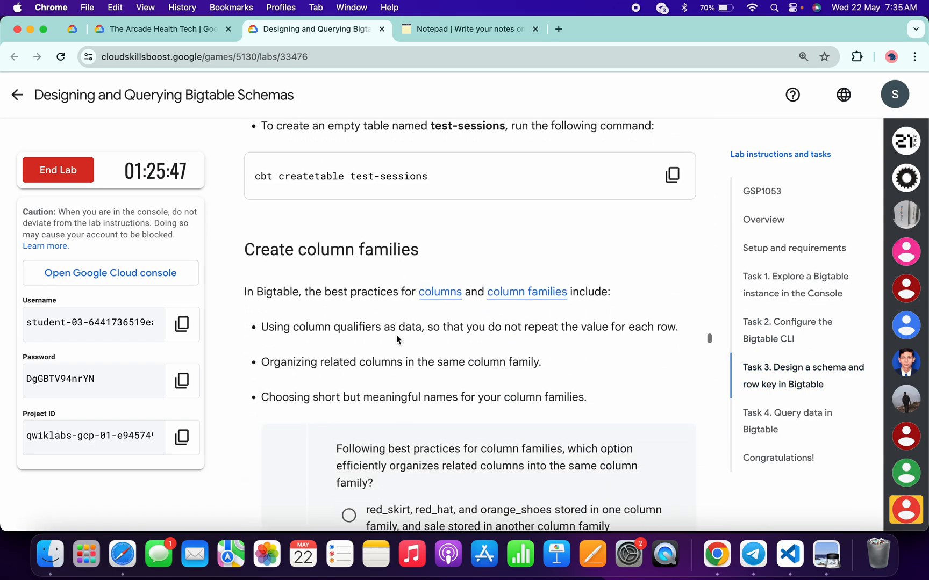
{"action": "scroll", "coordinate": [396, 335], "scroll_direction": "down", "scroll_amount": 5}
{"action": "scroll", "coordinate": [396, 335], "scroll_direction": "down", "scroll_amount": 5}
{"action": "scroll", "coordinate": [397, 335], "scroll_direction": "down", "scroll_amount": 5}
{"action": "scroll", "coordinate": [397, 334], "scroll_direction": "down", "scroll_amount": 5}
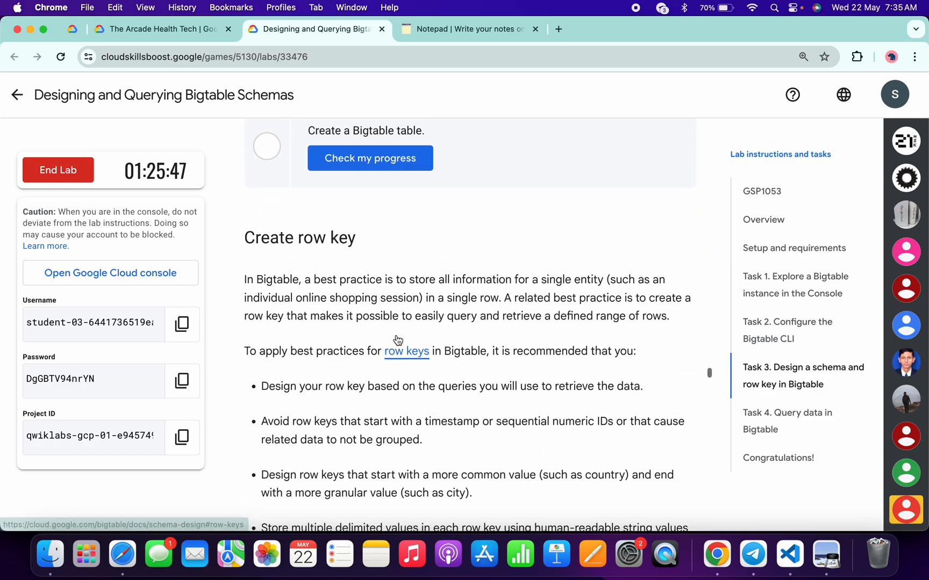
{"action": "scroll", "coordinate": [414, 311], "scroll_direction": "up", "scroll_amount": 2}
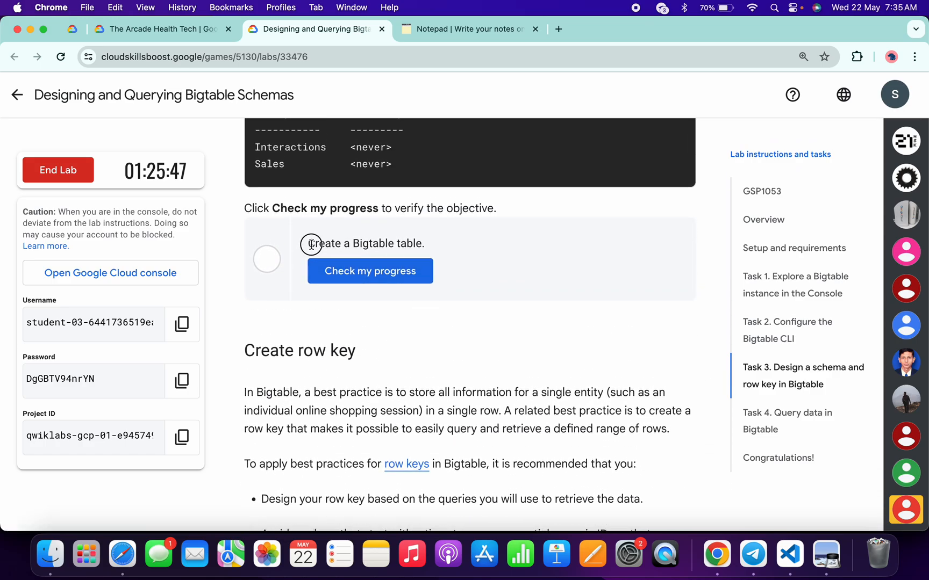
{"action": "left_click_drag", "start_coordinate": [309, 245], "coordinate": [430, 245]}
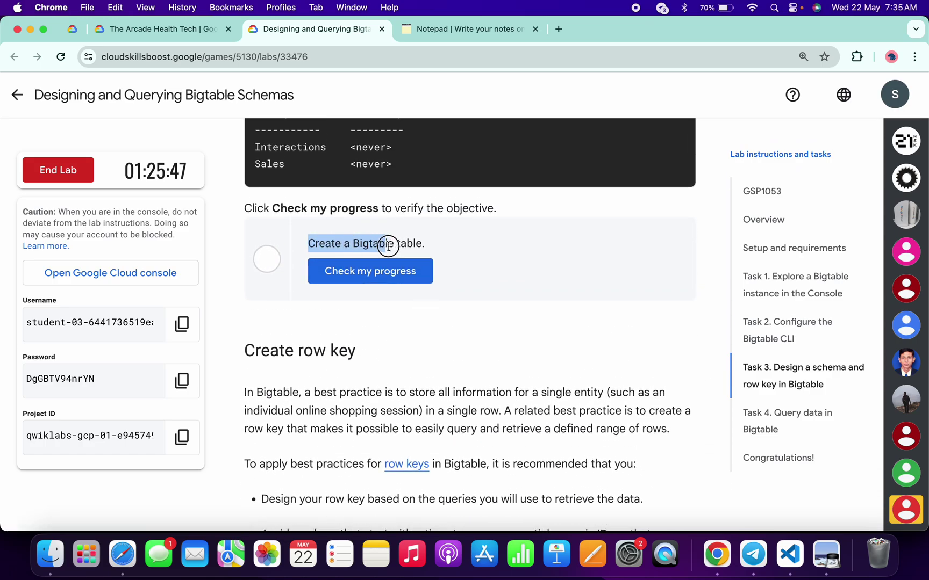
{"action": "left_click", "coordinate": [376, 275]}
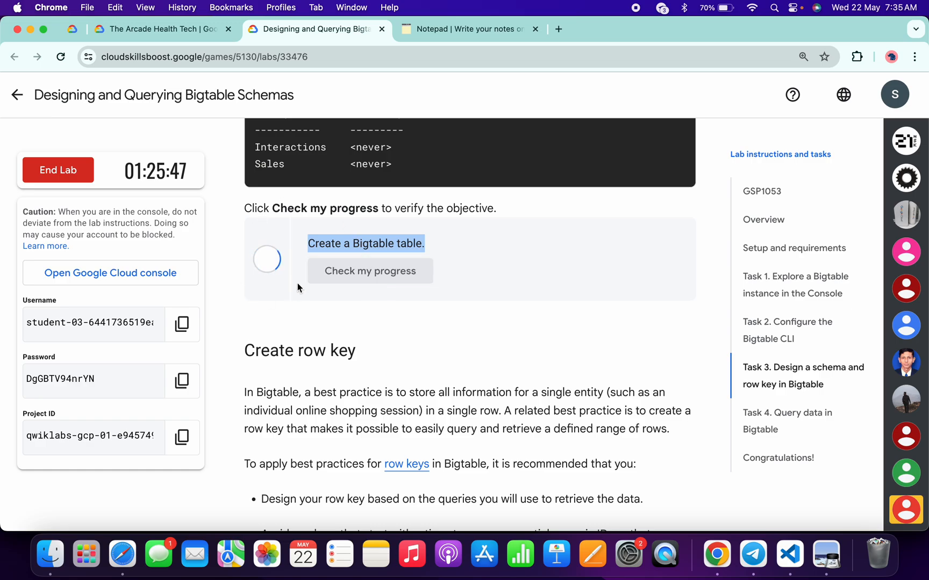
Copy the cbt deletetable test-sessions command from Notepad and glance at the lab's assessment result.
{"action": "left_click", "coordinate": [476, 28]}
{"action": "triple_click", "coordinate": [110, 392]}
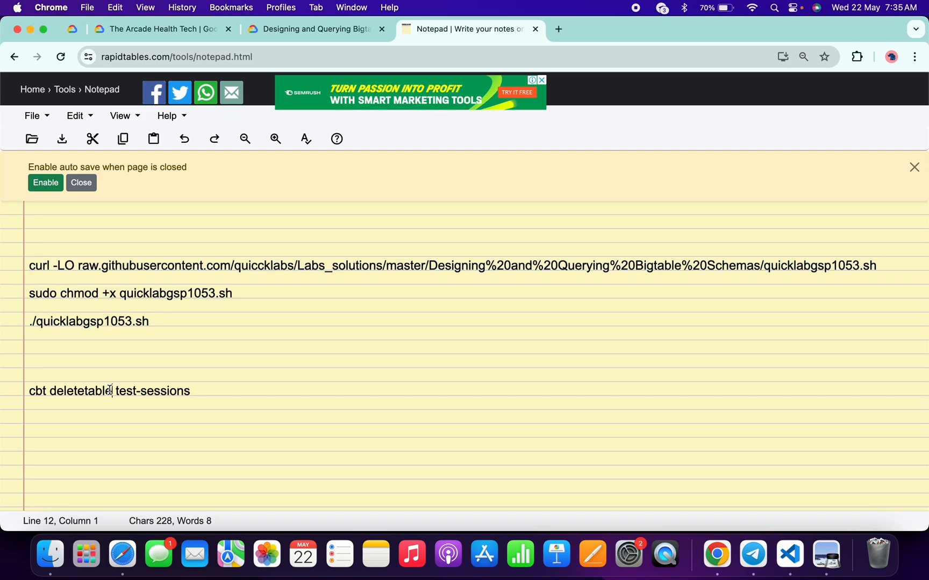
{"action": "key", "text": "super+c"}
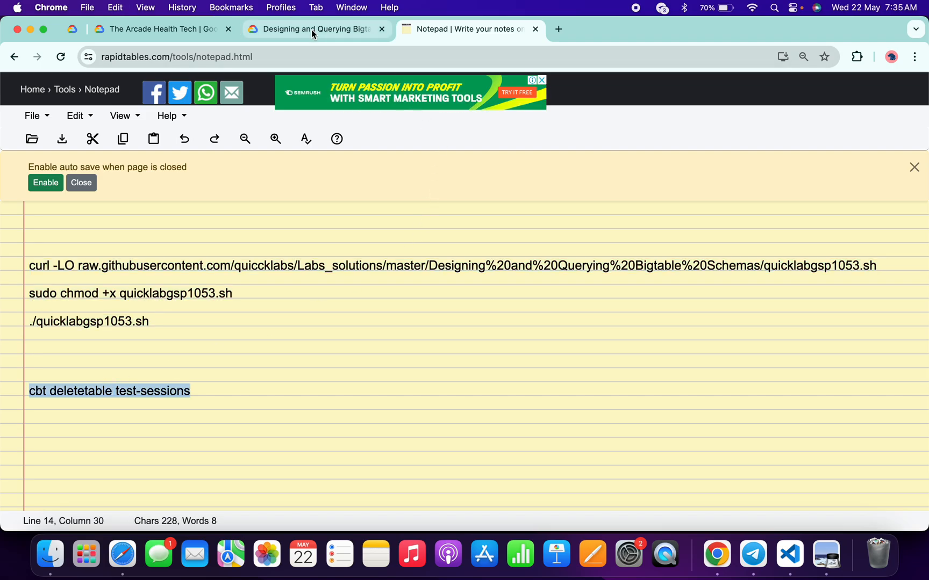
{"action": "left_click", "coordinate": [311, 29]}
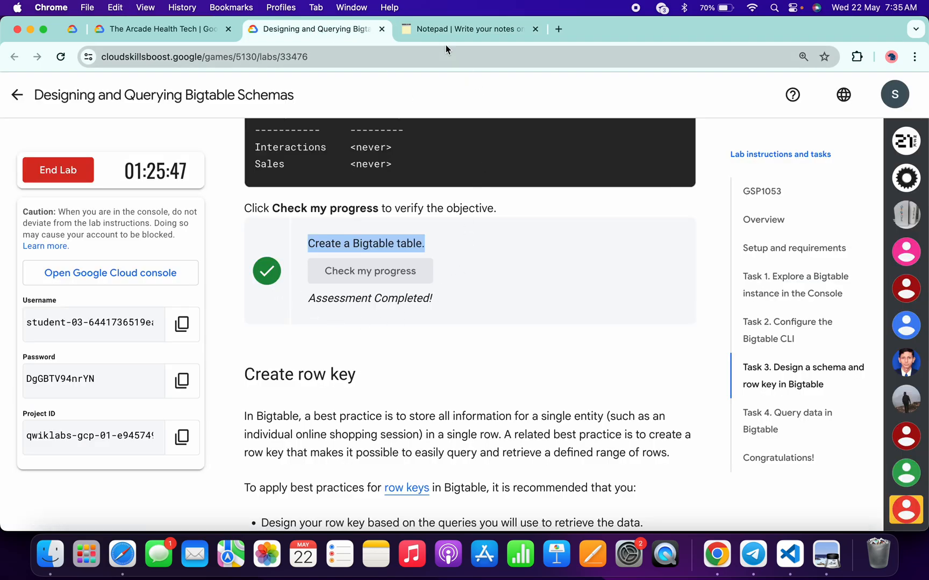
Run cbt deletetable test-sessions in Cloud Shell to remove the table.
{"action": "left_click", "coordinate": [441, 30]}
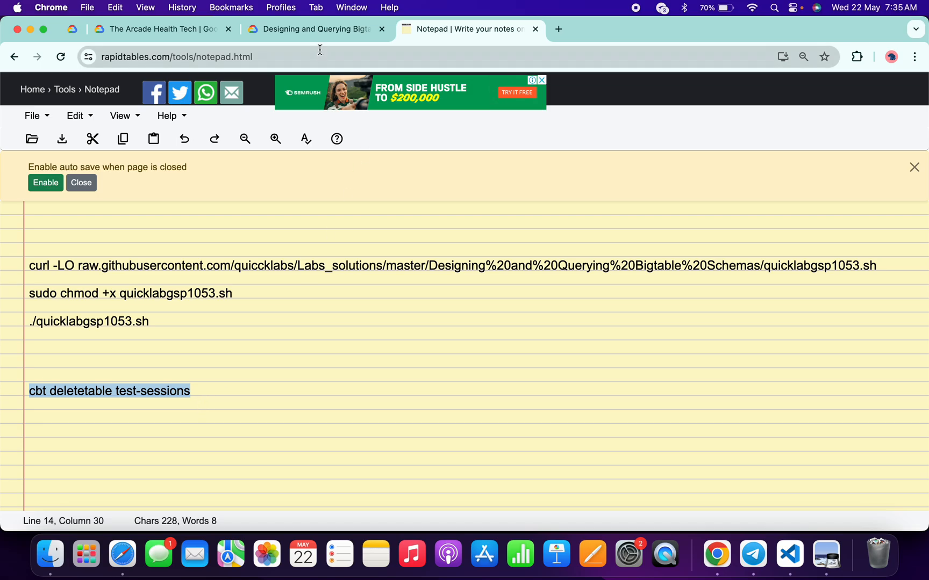
{"action": "left_click", "coordinate": [311, 30]}
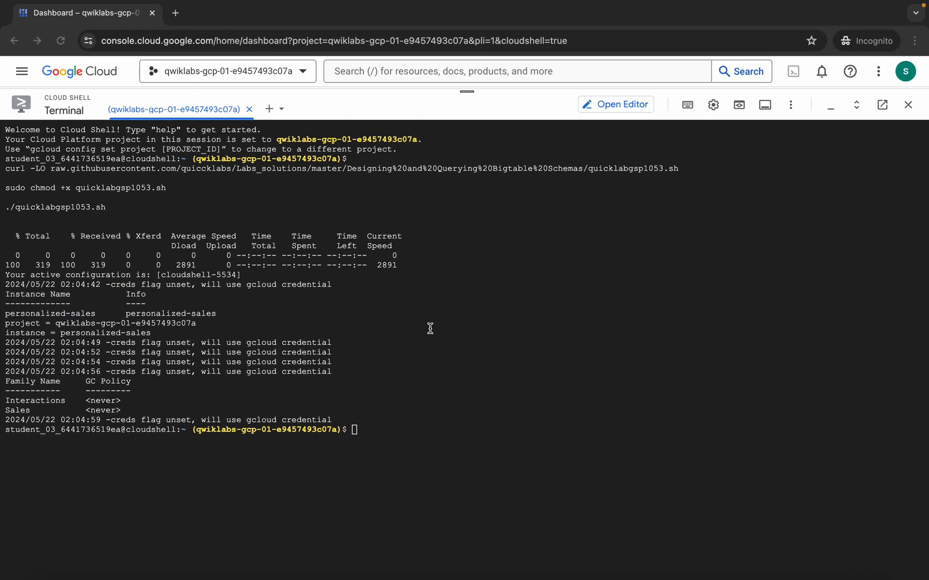
{"action": "type", "text": "cbt deletetable test-sessions"}
{"action": "key", "text": "Return"}
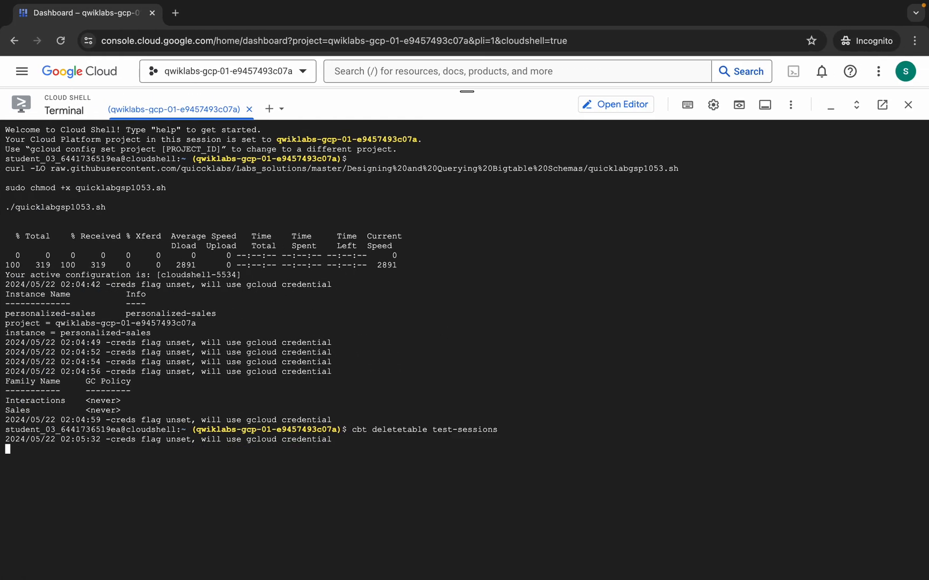
{"action": "scroll", "coordinate": [421, 377], "scroll_direction": "down", "scroll_amount": 2}
{"action": "scroll", "coordinate": [420, 376], "scroll_direction": "down", "scroll_amount": 5}
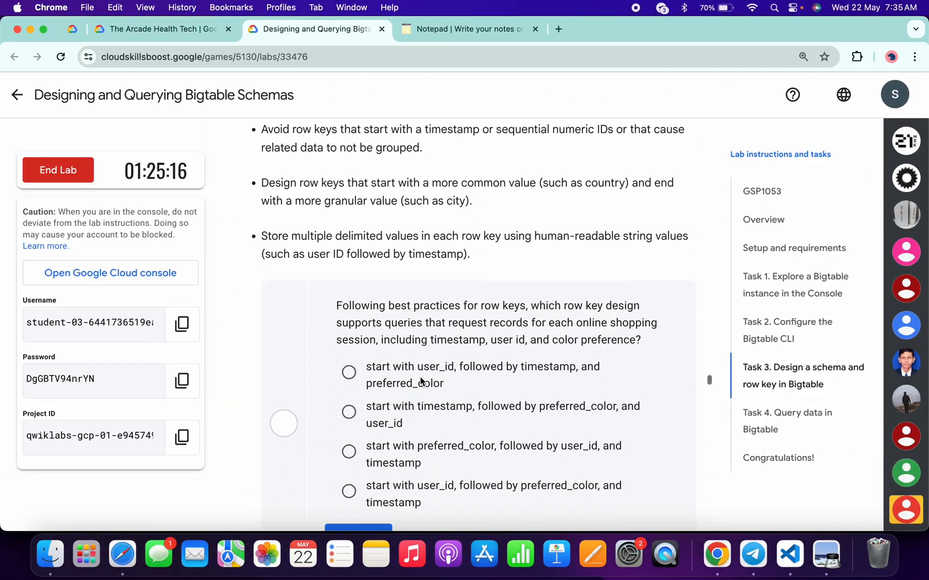
{"action": "scroll", "coordinate": [420, 376], "scroll_direction": "down", "scroll_amount": 5}
{"action": "scroll", "coordinate": [420, 376], "scroll_direction": "down", "scroll_amount": 3}
{"action": "scroll", "coordinate": [420, 377], "scroll_direction": "down", "scroll_amount": 5}
{"action": "scroll", "coordinate": [420, 377], "scroll_direction": "down", "scroll_amount": 4}
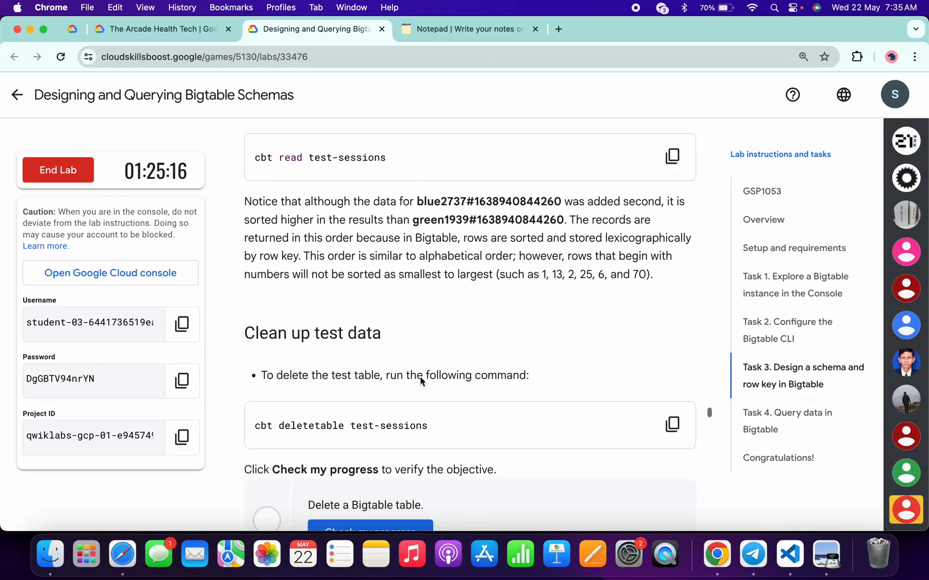
{"action": "scroll", "coordinate": [420, 377], "scroll_direction": "down", "scroll_amount": 4}
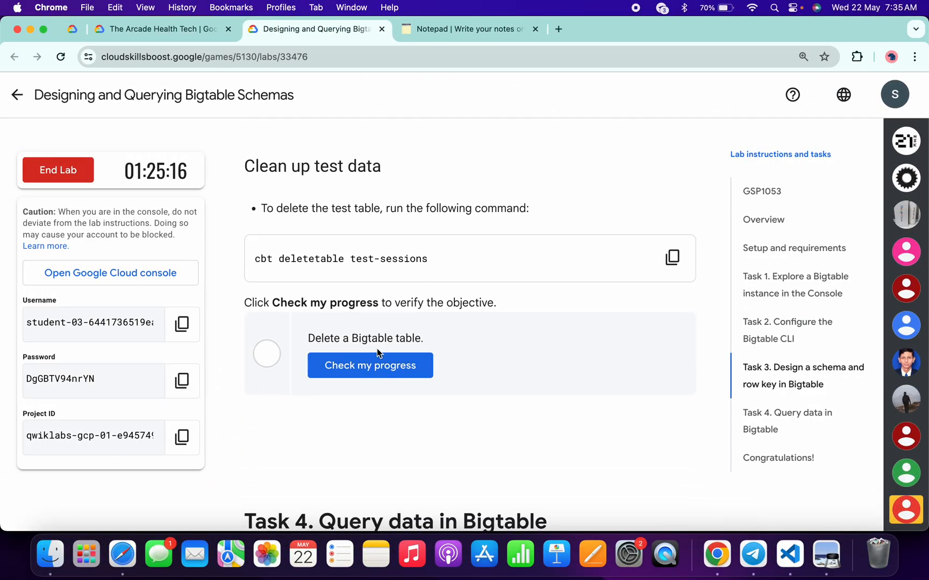
Confirm the deletion in Cloud Shell, then run Check my progress for 'Delete a Bigtable table'.
{"action": "key", "text": "ctrl+Right"}
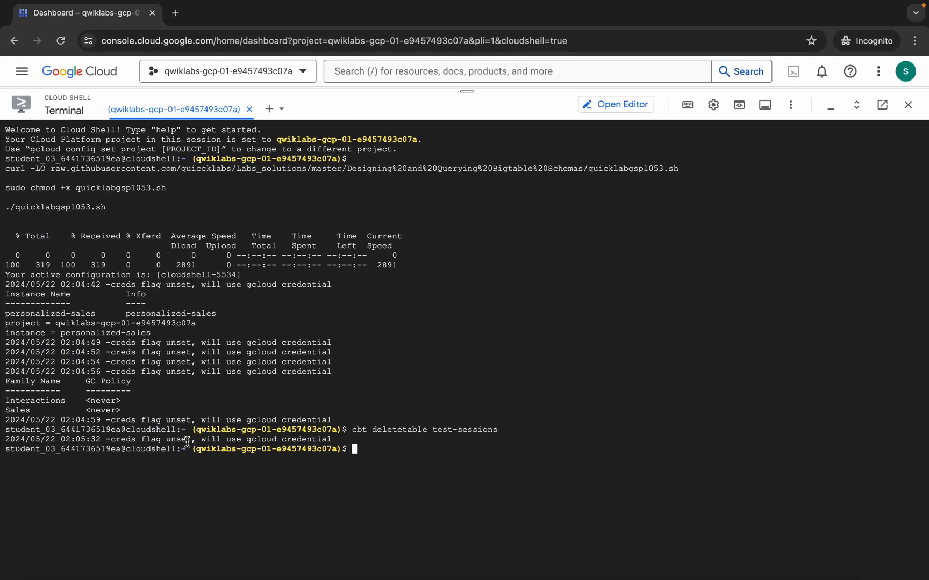
{"action": "key", "text": "ctrl+Left"}
{"action": "left_click", "coordinate": [375, 366]}
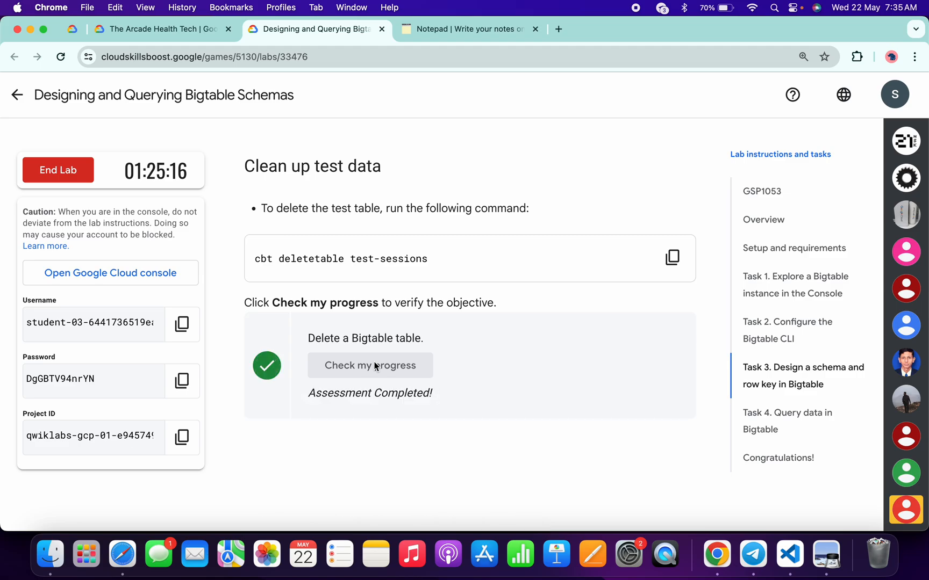
{"action": "scroll", "coordinate": [375, 366], "scroll_direction": "down", "scroll_amount": 1}
{"action": "scroll", "coordinate": [375, 366], "scroll_direction": "down", "scroll_amount": 3}
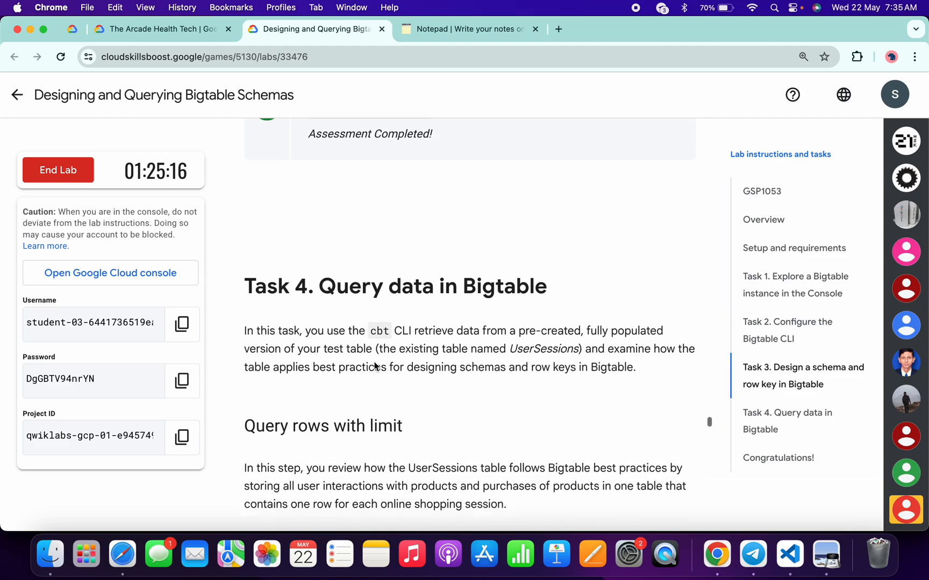
{"action": "scroll", "coordinate": [374, 366], "scroll_direction": "down", "scroll_amount": 3}
{"action": "scroll", "coordinate": [375, 366], "scroll_direction": "down", "scroll_amount": 6}
{"action": "scroll", "coordinate": [375, 365], "scroll_direction": "down", "scroll_amount": 5}
{"action": "scroll", "coordinate": [375, 366], "scroll_direction": "down", "scroll_amount": 5}
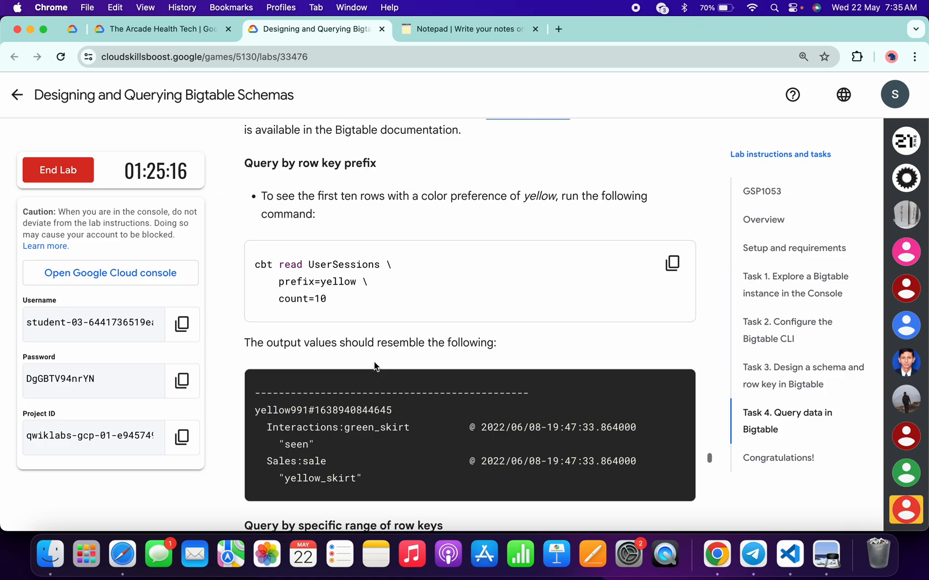
{"action": "scroll", "coordinate": [374, 366], "scroll_direction": "down", "scroll_amount": 4}
{"action": "scroll", "coordinate": [375, 366], "scroll_direction": "down", "scroll_amount": 5}
{"action": "scroll", "coordinate": [375, 366], "scroll_direction": "down", "scroll_amount": 5}
{"action": "scroll", "coordinate": [375, 366], "scroll_direction": "down", "scroll_amount": 5}
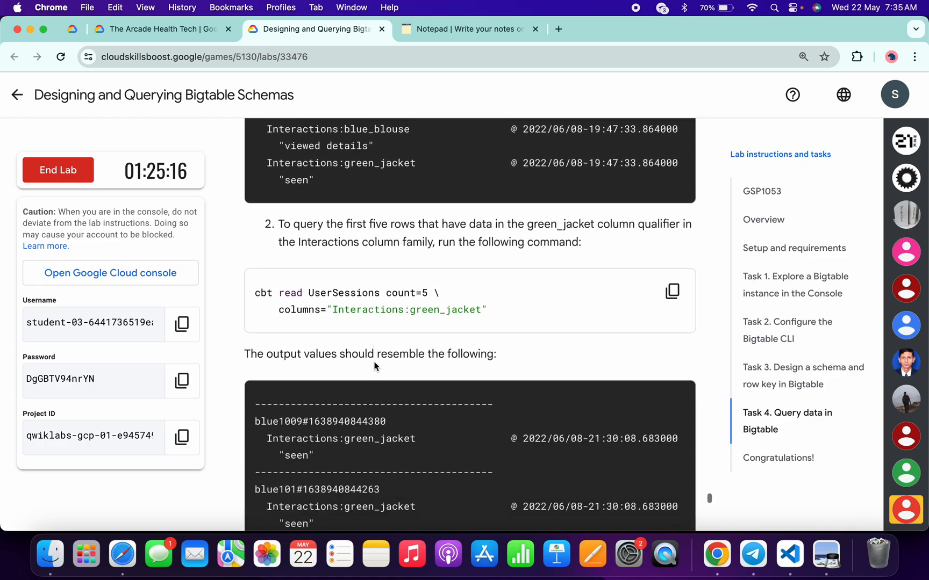
{"action": "scroll", "coordinate": [374, 366], "scroll_direction": "down", "scroll_amount": 5}
{"action": "scroll", "coordinate": [374, 366], "scroll_direction": "down", "scroll_amount": 3}
{"action": "scroll", "coordinate": [374, 362], "scroll_direction": "down", "scroll_amount": 4}
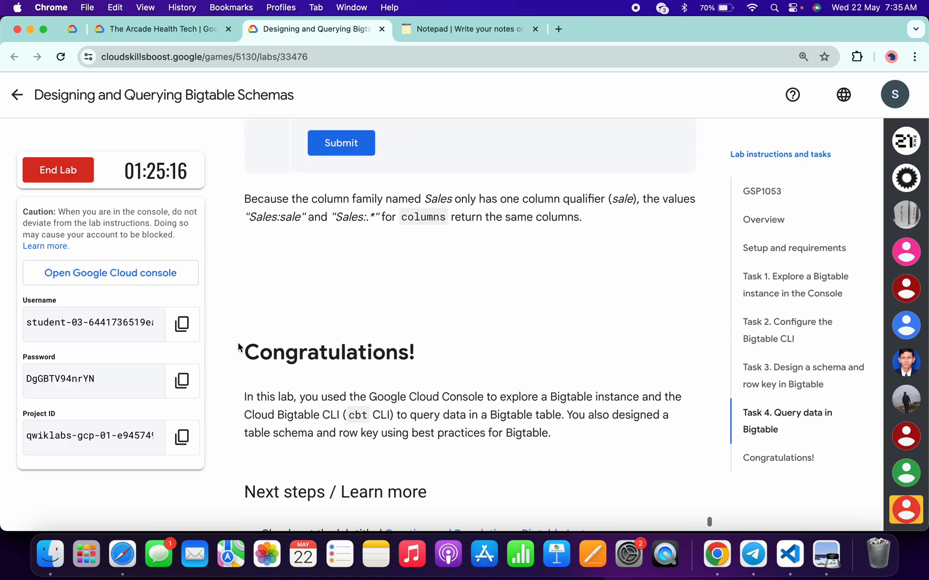